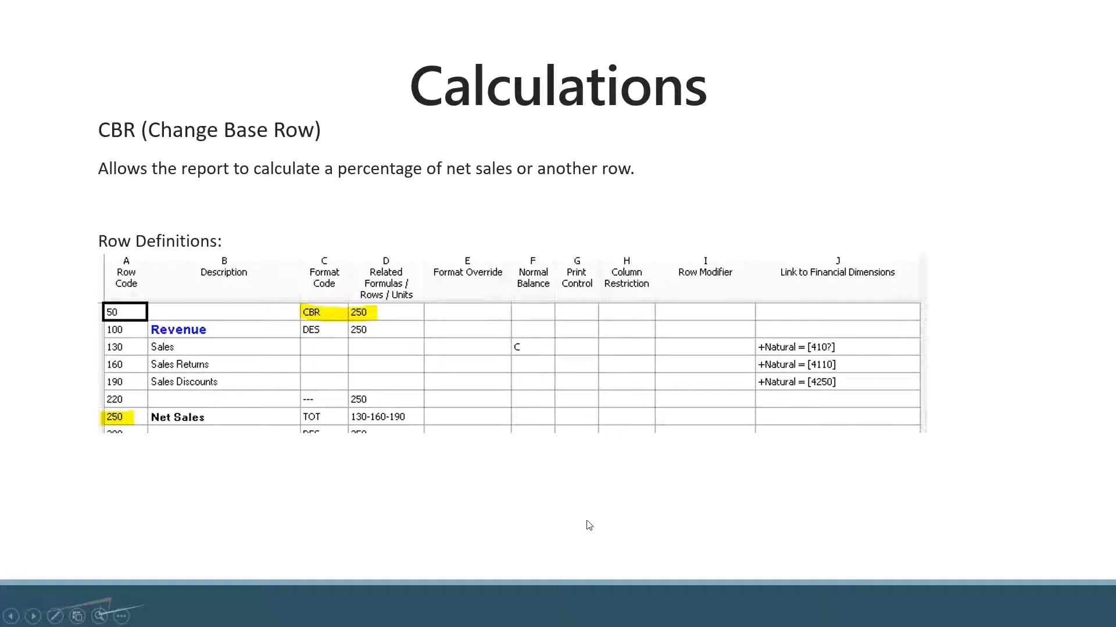
Step: Advance to the 'Multiple CBR calculations' slide with its column definition
key(Right)
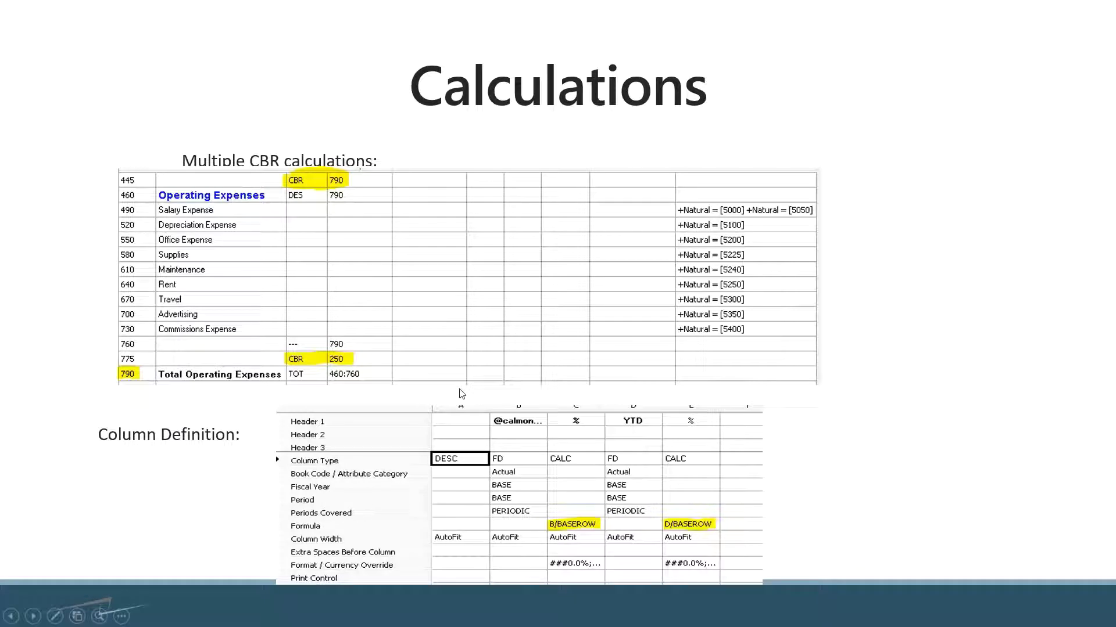
Step: Draw a red line across the column definition grid, erase it, and step through the red-box highlight
key(ctrl+p)
mouse_move(345, 391)
mouse_down()
mouse_move(737, 576)
mouse_move(598, 493)
mouse_up()
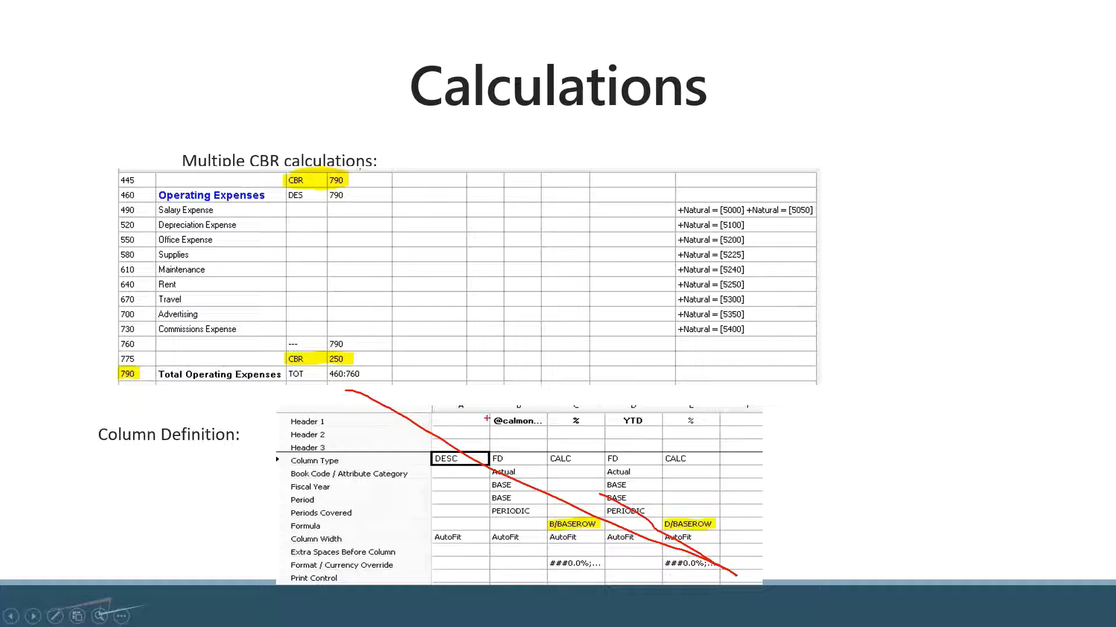
key(e)
key(ctrl+a)
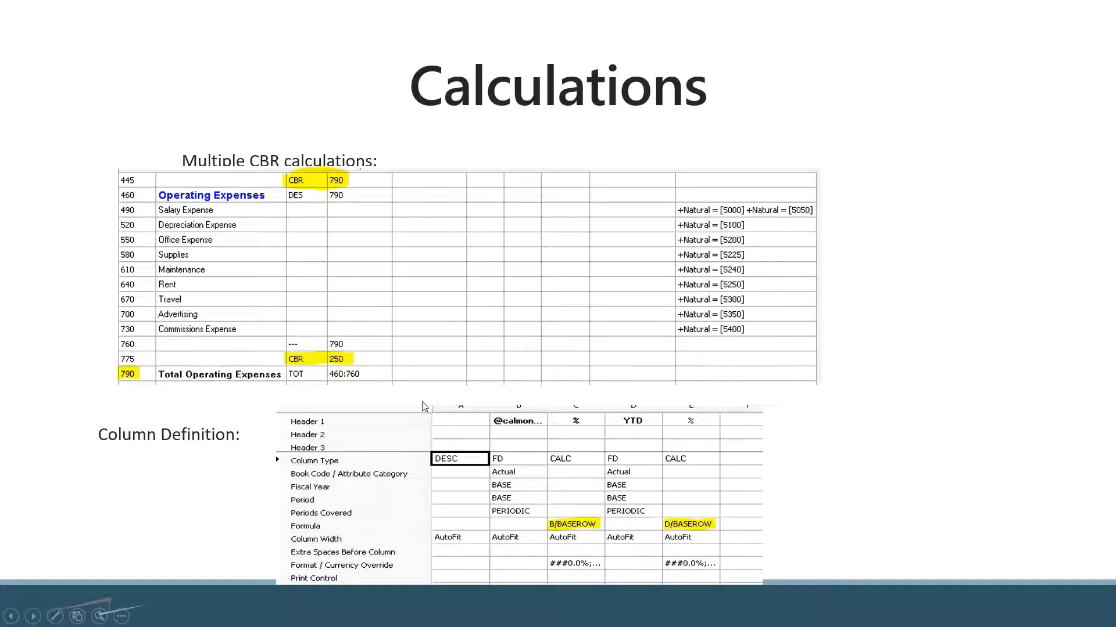
key(Right)
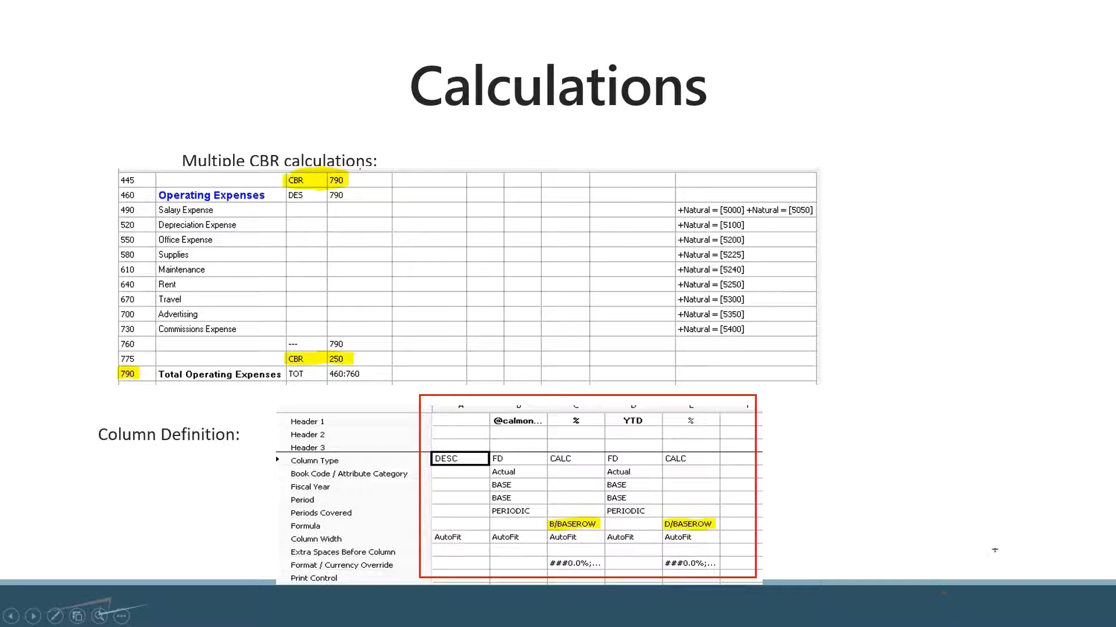
key(Right)
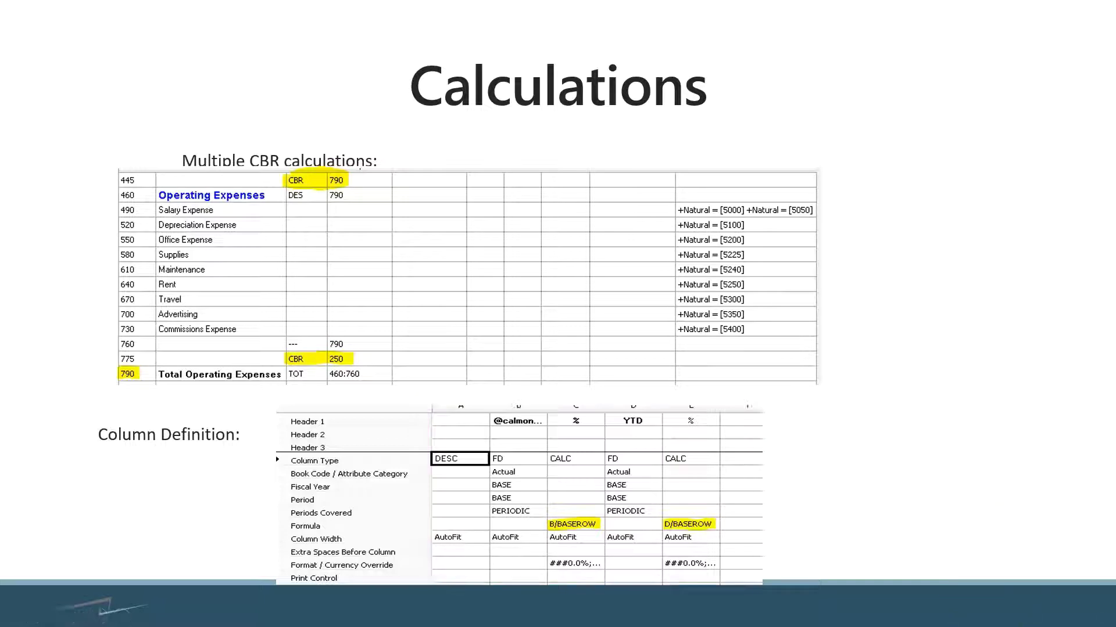
Step: Bring up the Result income statement, trace its percentage column in ink, then erase it
key(Right)
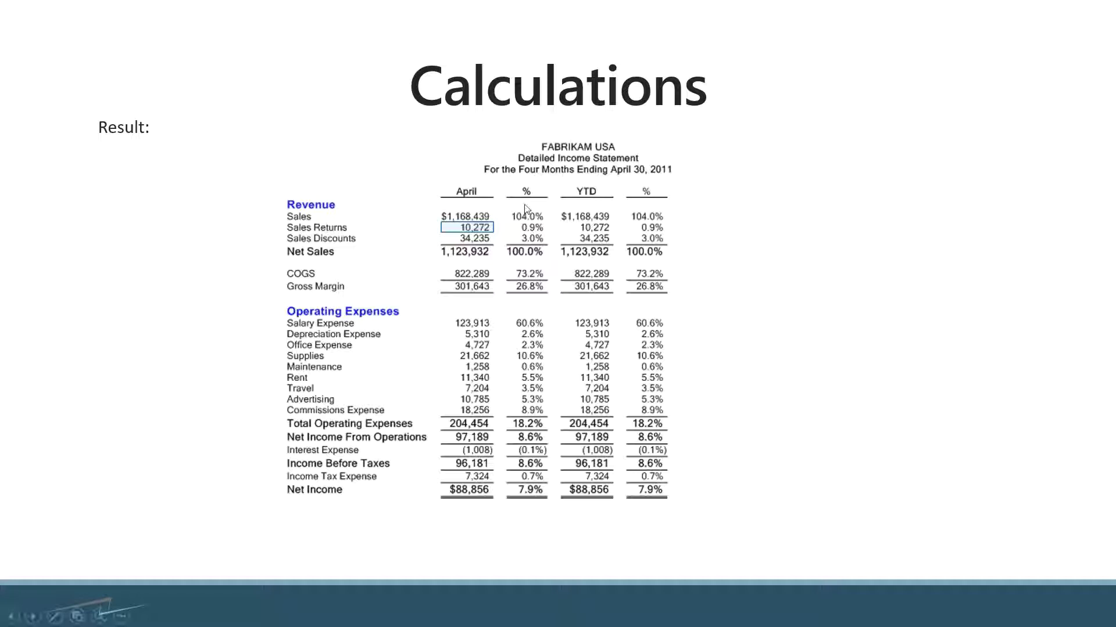
key(ctrl+p)
mouse_move(497, 170)
mouse_down()
mouse_move(542, 297)
mouse_move(521, 172)
mouse_up()
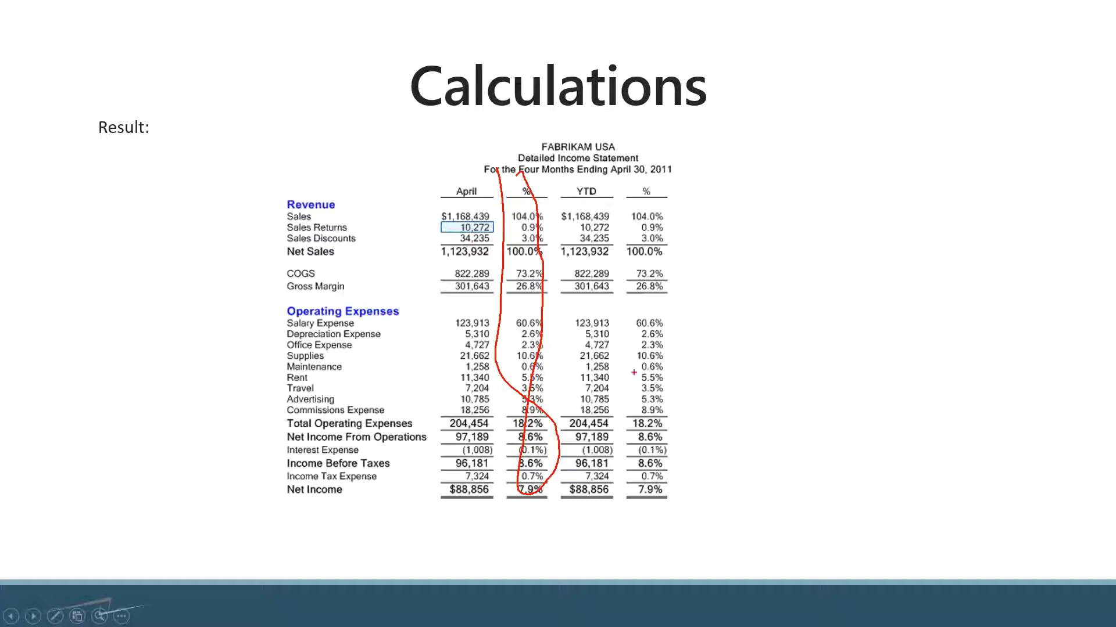
key(e)
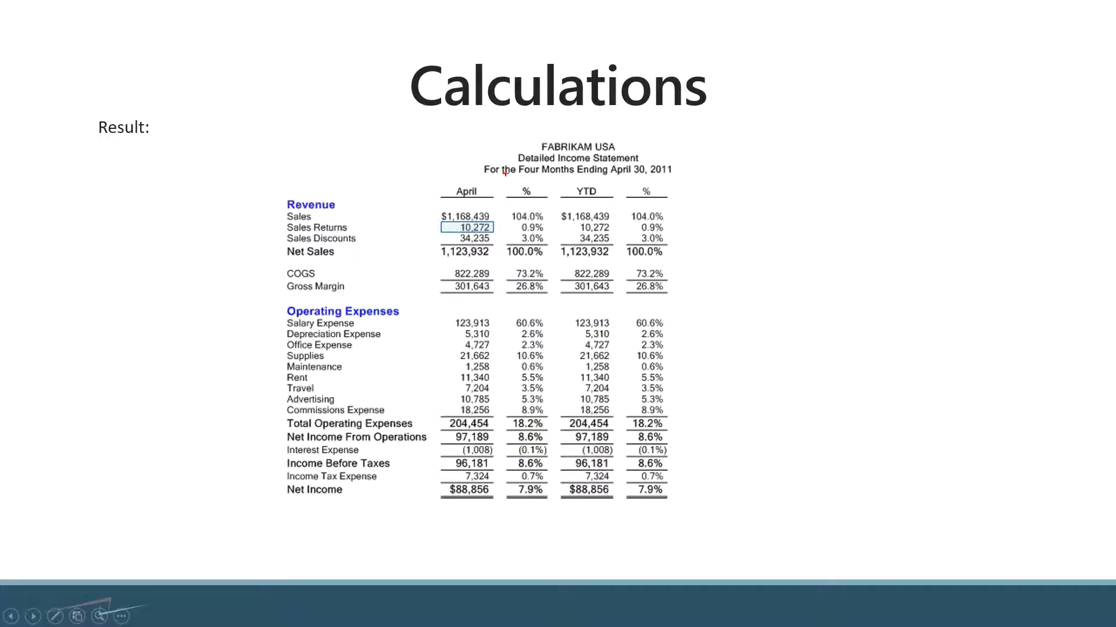
Step: Mark the % column and the $1,168,439 Sales figure, clear the ink, and advance
drag(501, 170, 554, 509)
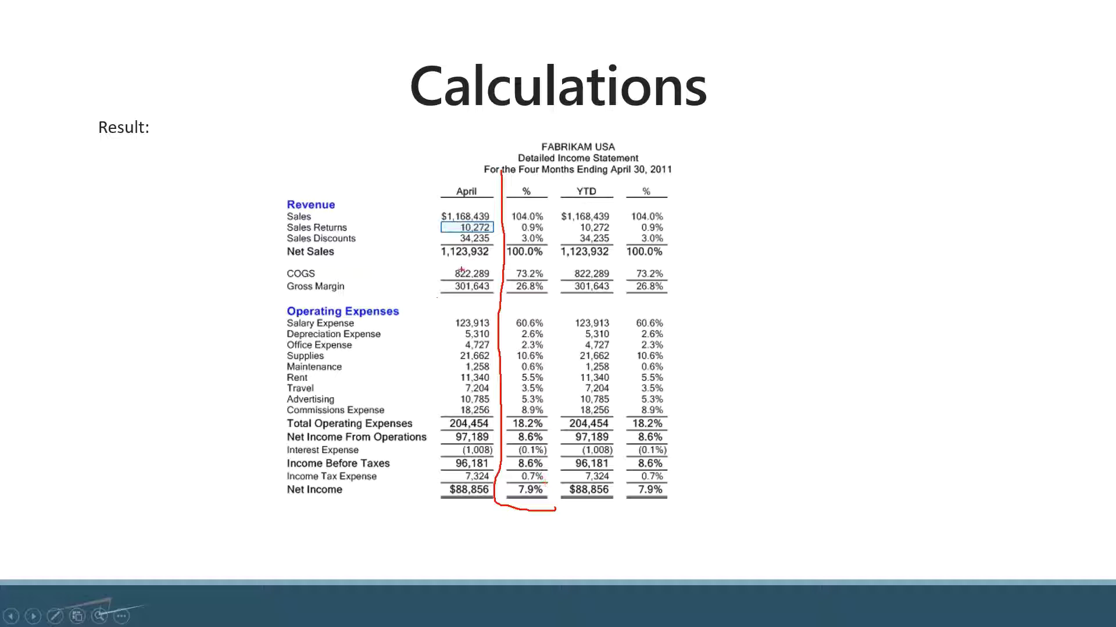
drag(434, 213, 432, 219)
key(e)
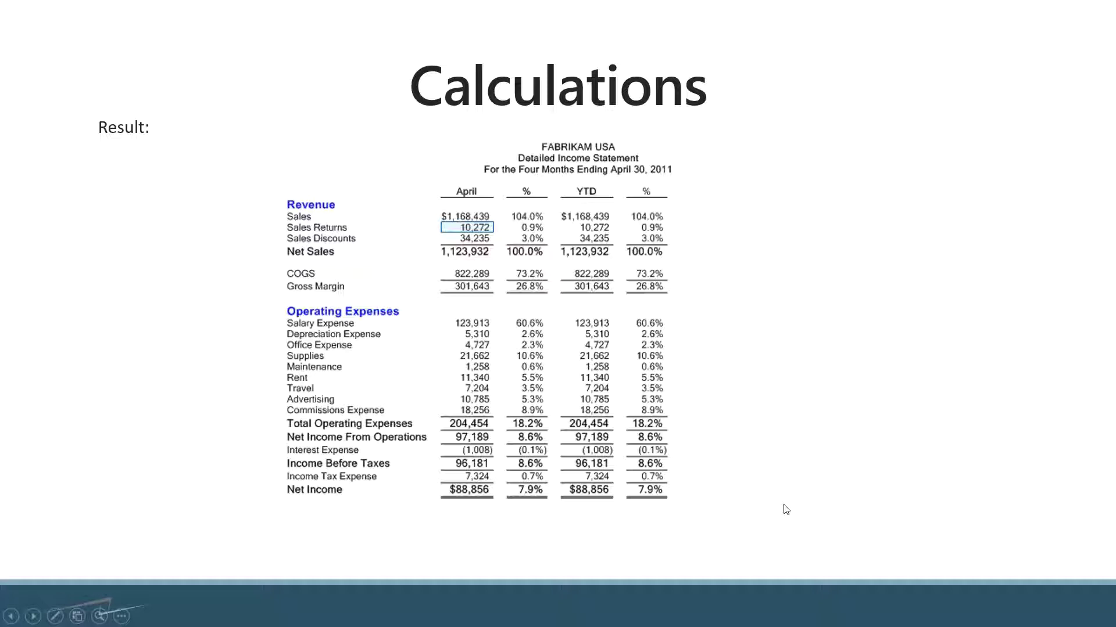
key(Right)
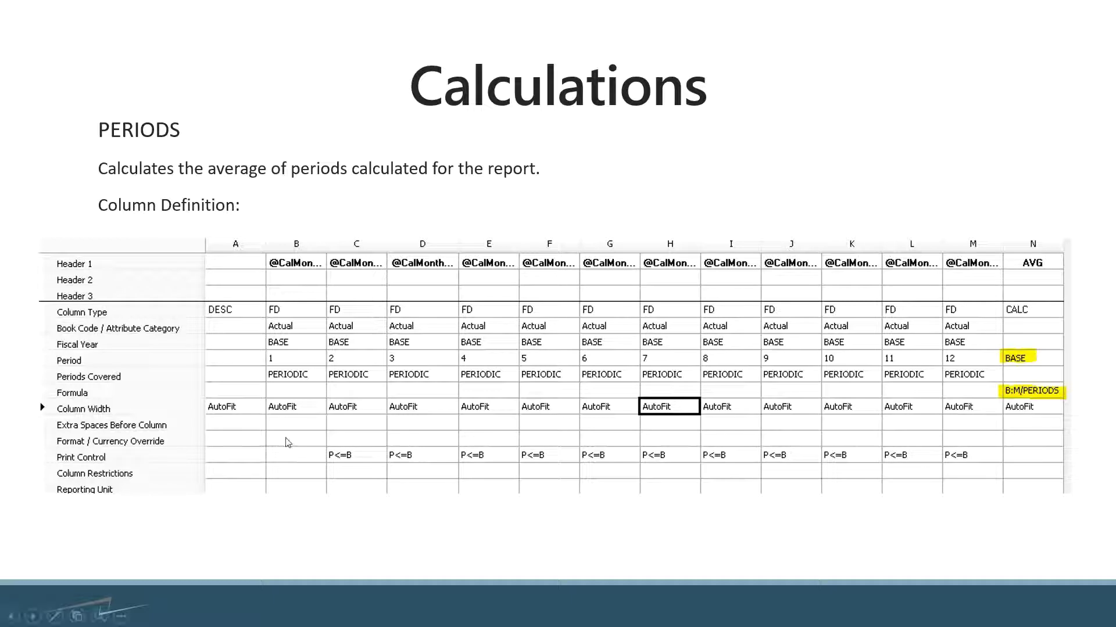
Step: Circle 'P<=B' and period '2' in column C, erase them, and advance to the period 4 report
mouse_move(329, 446)
mouse_down()
mouse_move(370, 452)
mouse_move(306, 439)
mouse_up()
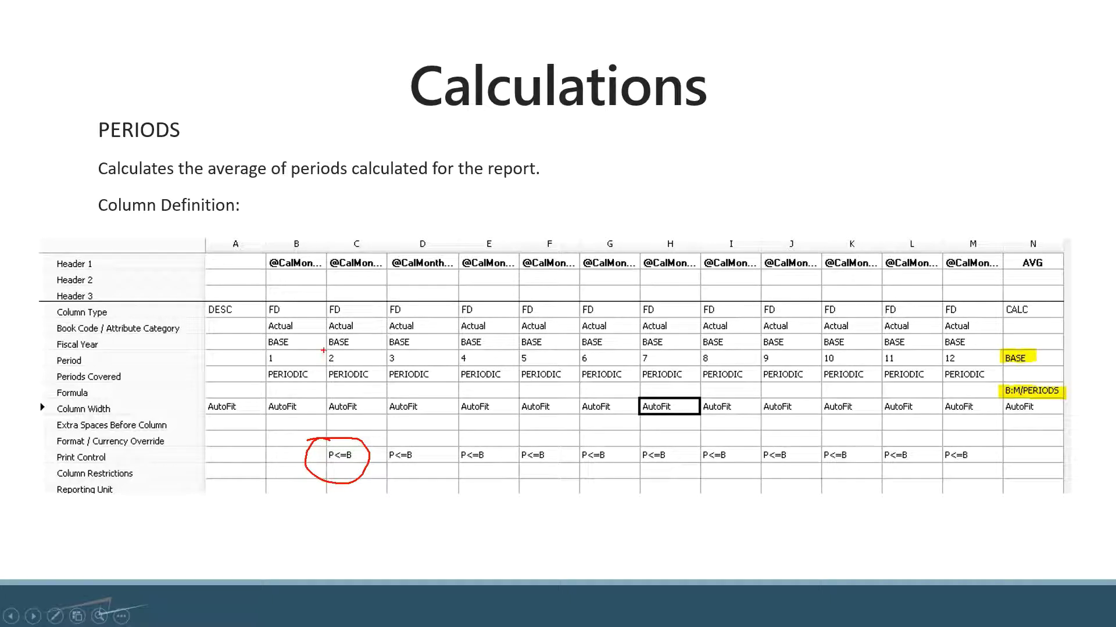
drag(325, 351, 322, 353)
key(e)
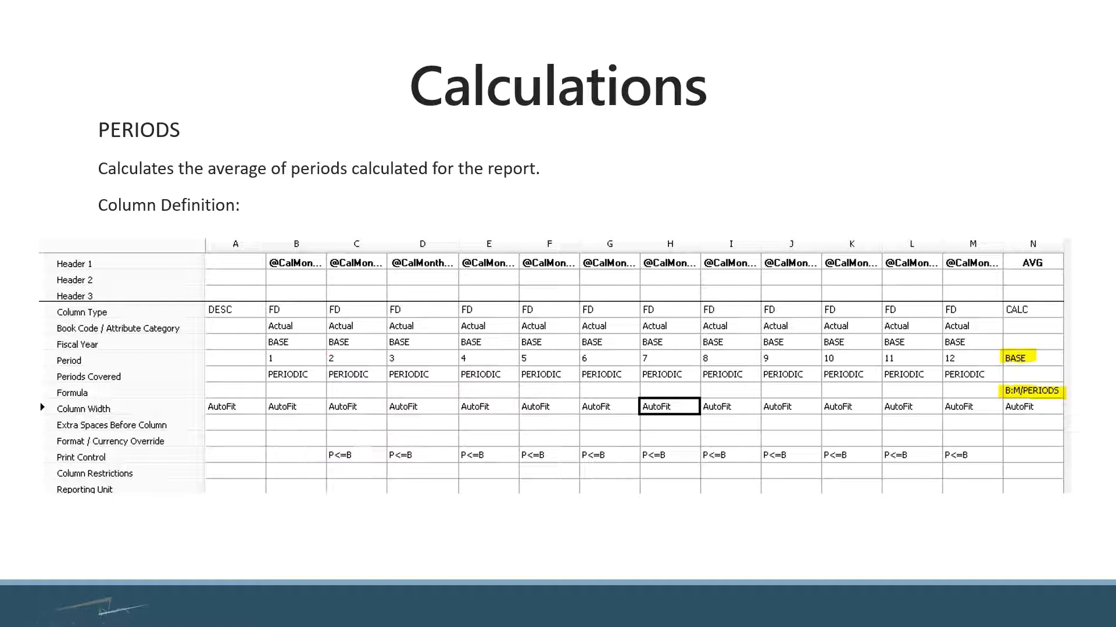
key(Right)
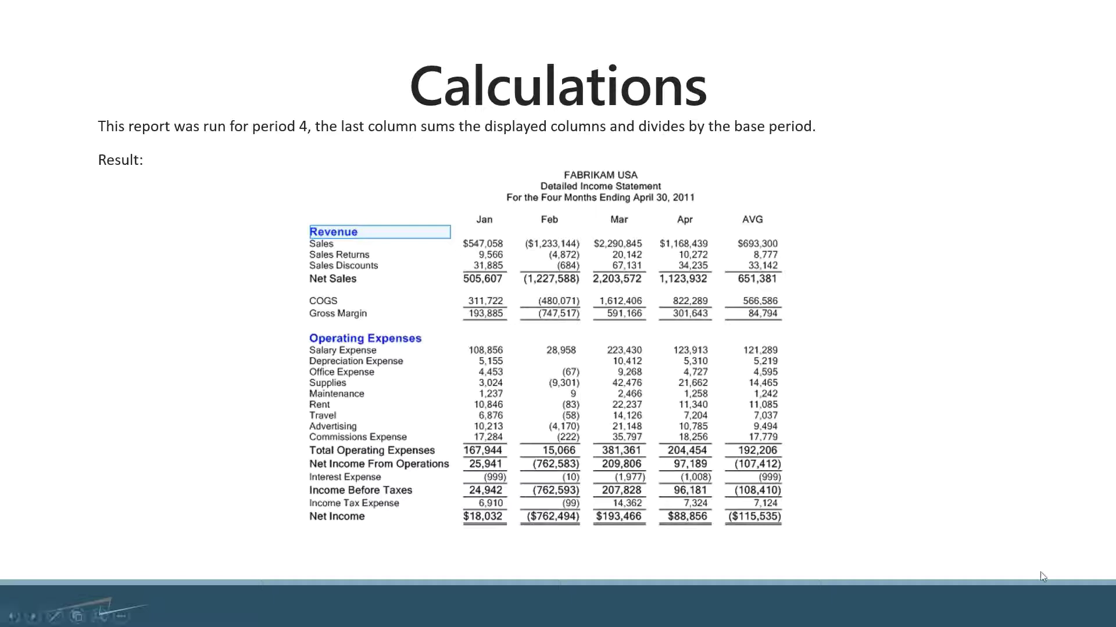
Step: Return to the PERIODS slide showing the AVG column defined as CALC with B:M/PERIODS
click(1039, 575)
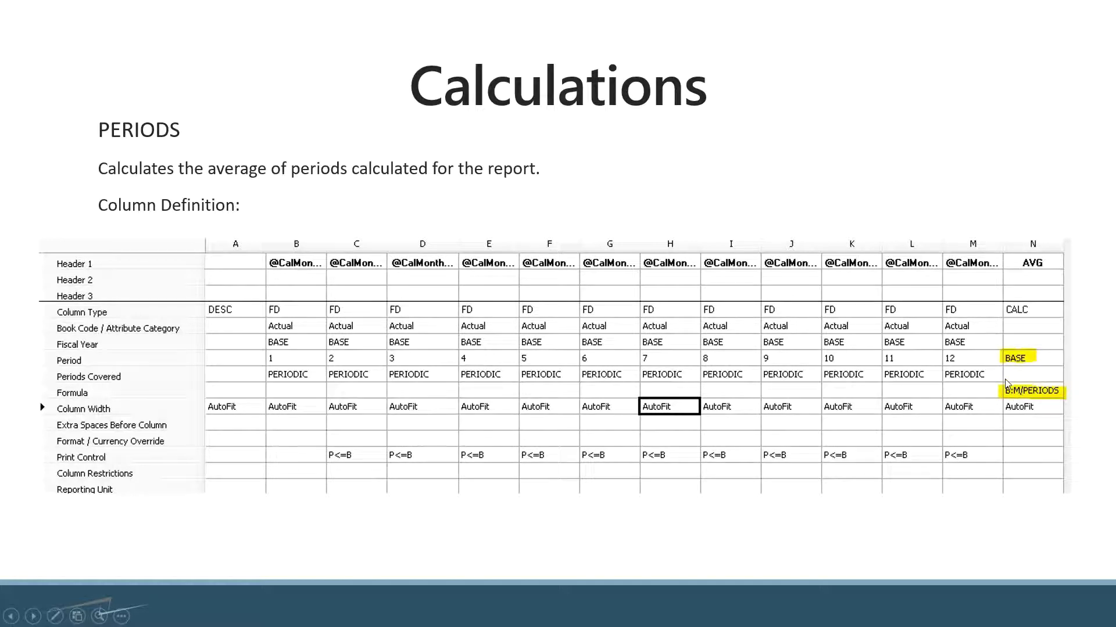
Step: Circle the B:M/PERIODS formula and the column N CALC entry, erase the ink, and advance
drag(1001, 375, 1004, 380)
drag(1024, 305, 1015, 298)
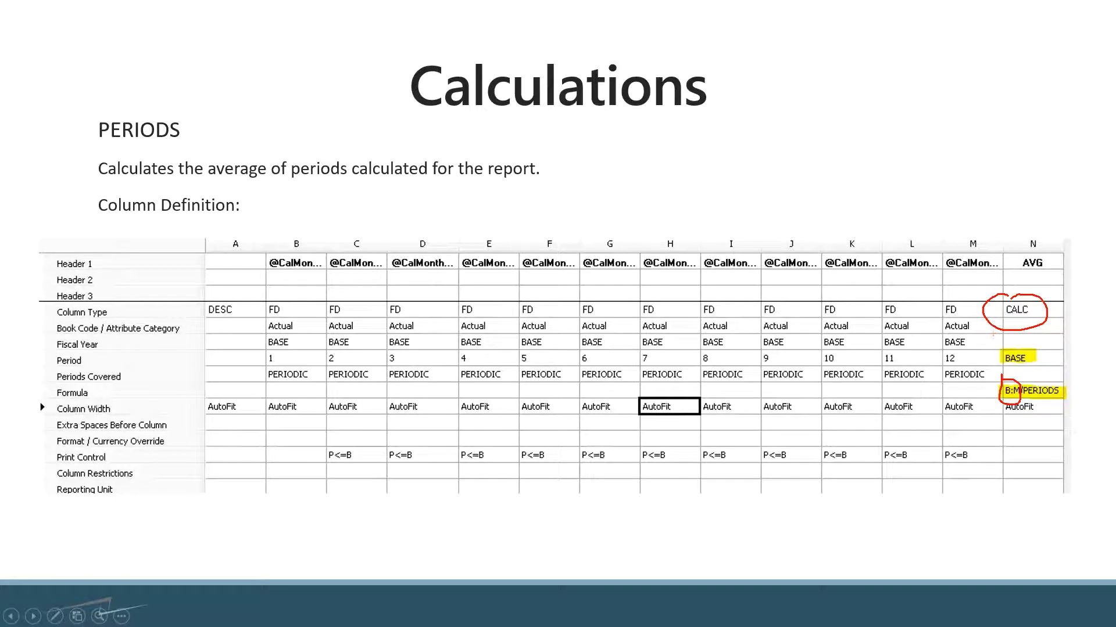
key(e)
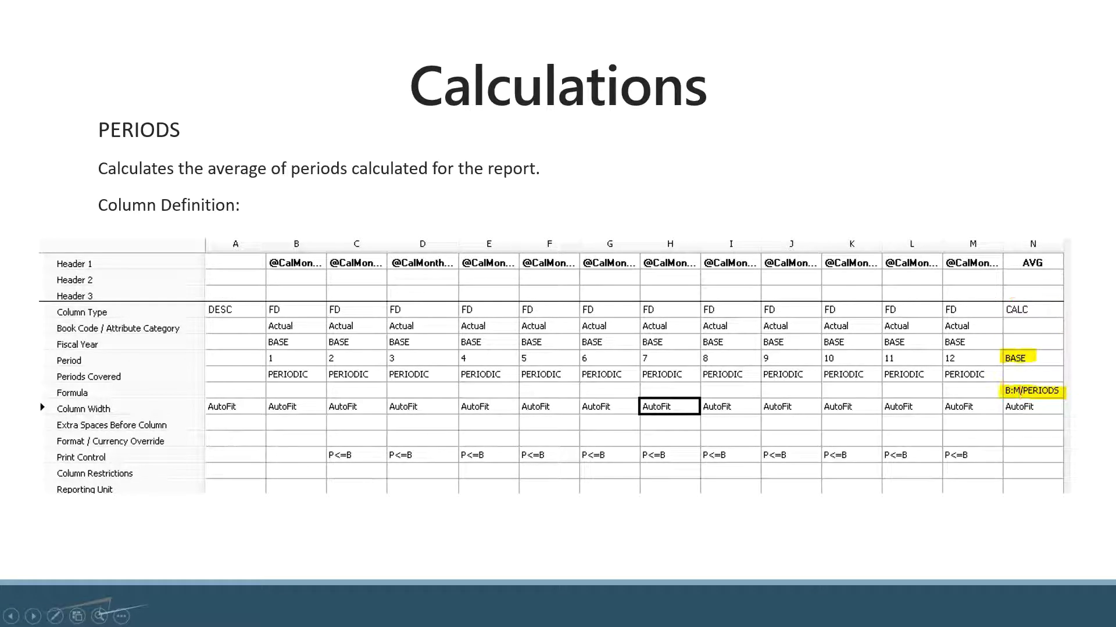
key(Right)
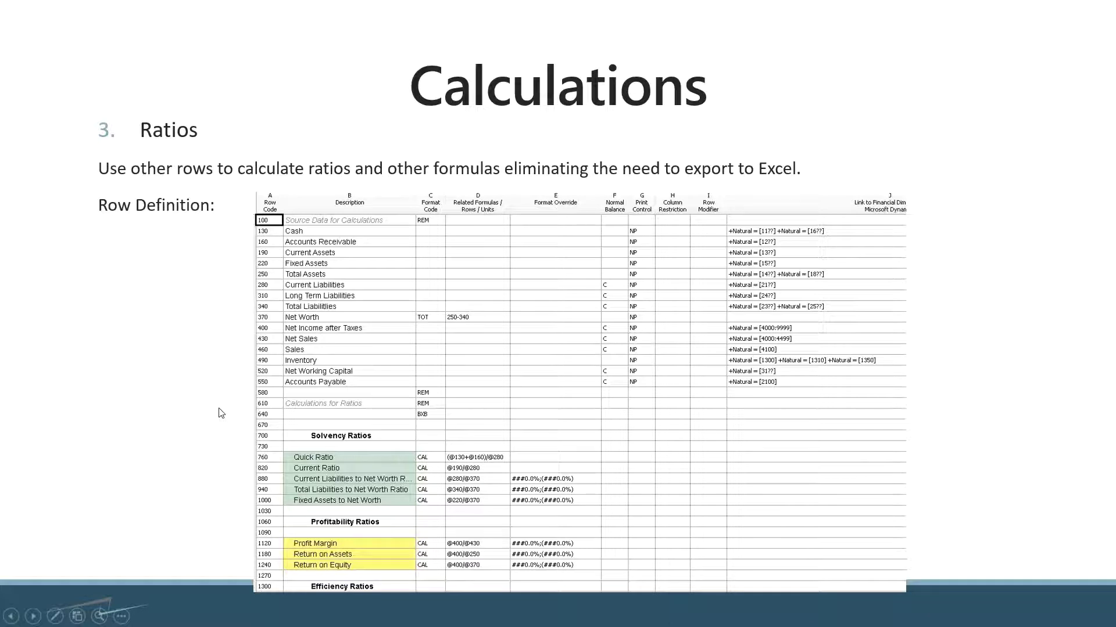
Step: Circle the Solvency Ratios rows in ink, then erase the loop
key(ctrl+p)
mouse_move(196, 404)
mouse_down()
mouse_move(445, 517)
mouse_move(272, 390)
mouse_move(225, 409)
mouse_up()
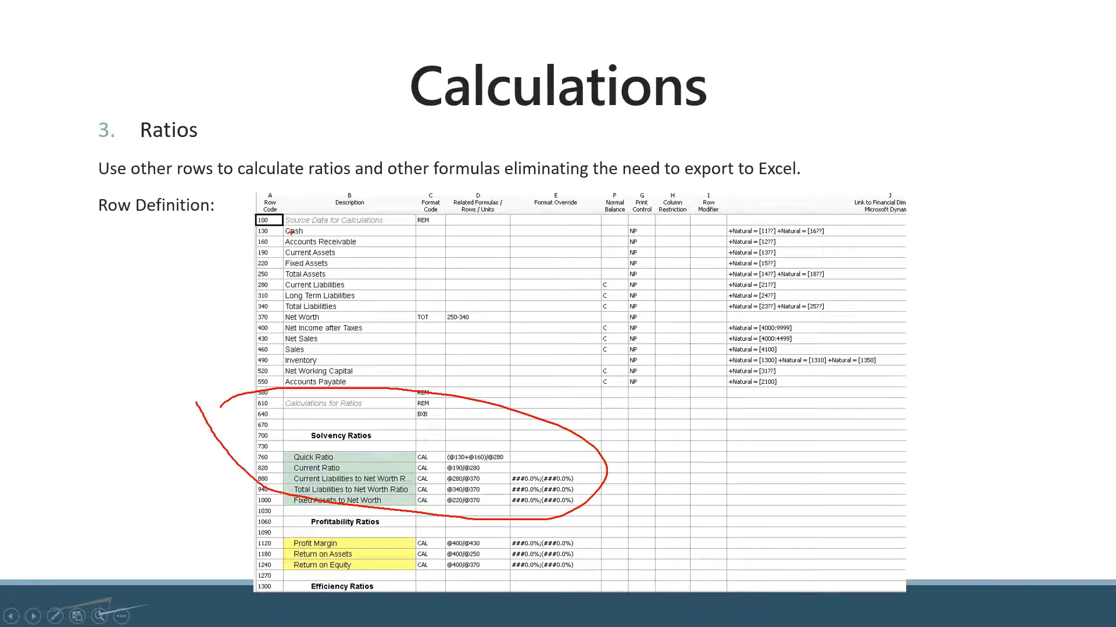
key(e)
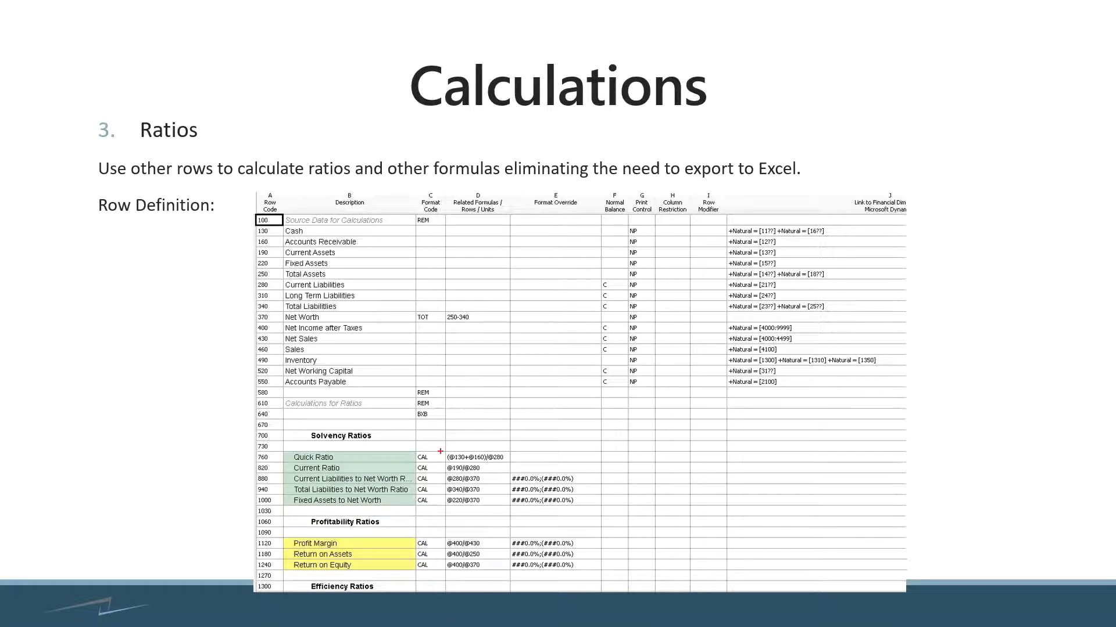
Step: Circle the column D ratio formulas, erase the loop, and advance to the ratios result slide
drag(440, 452, 450, 445)
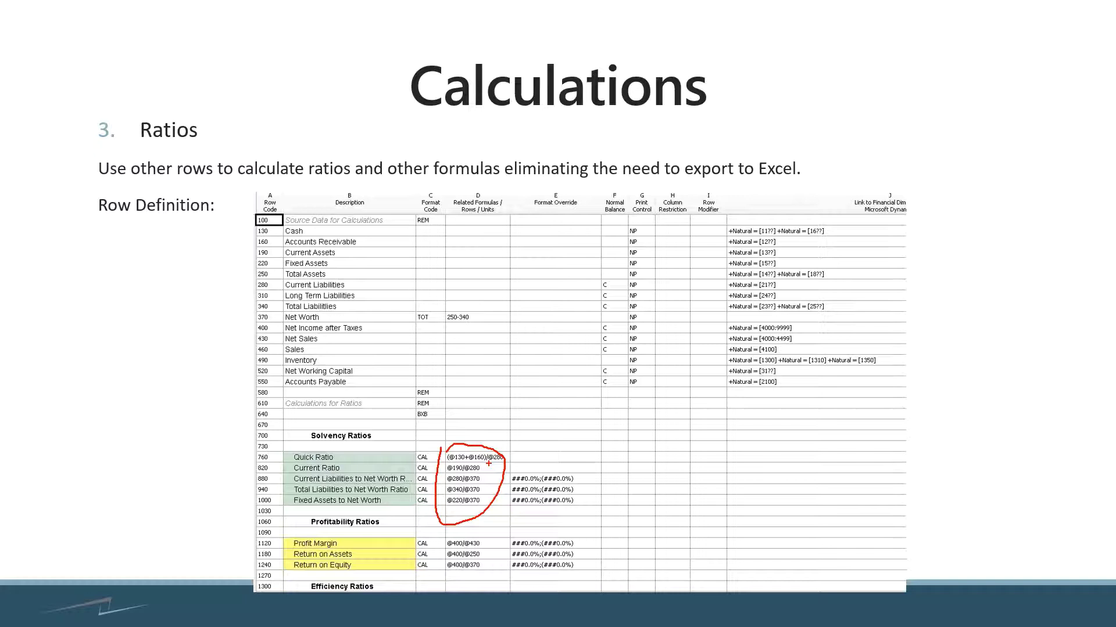
key(e)
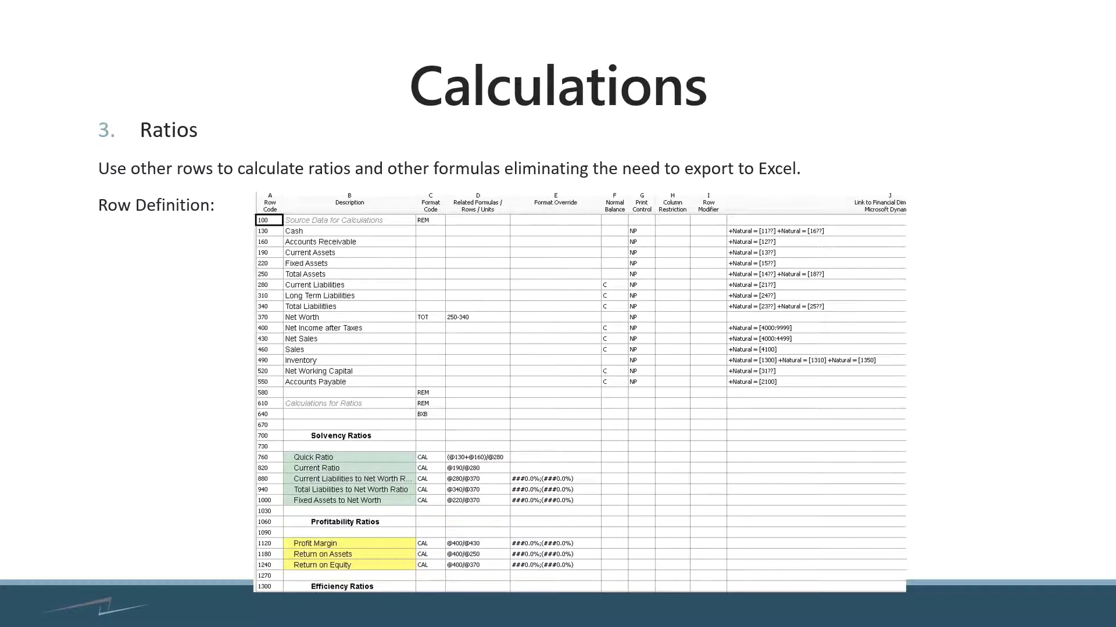
key(Right)
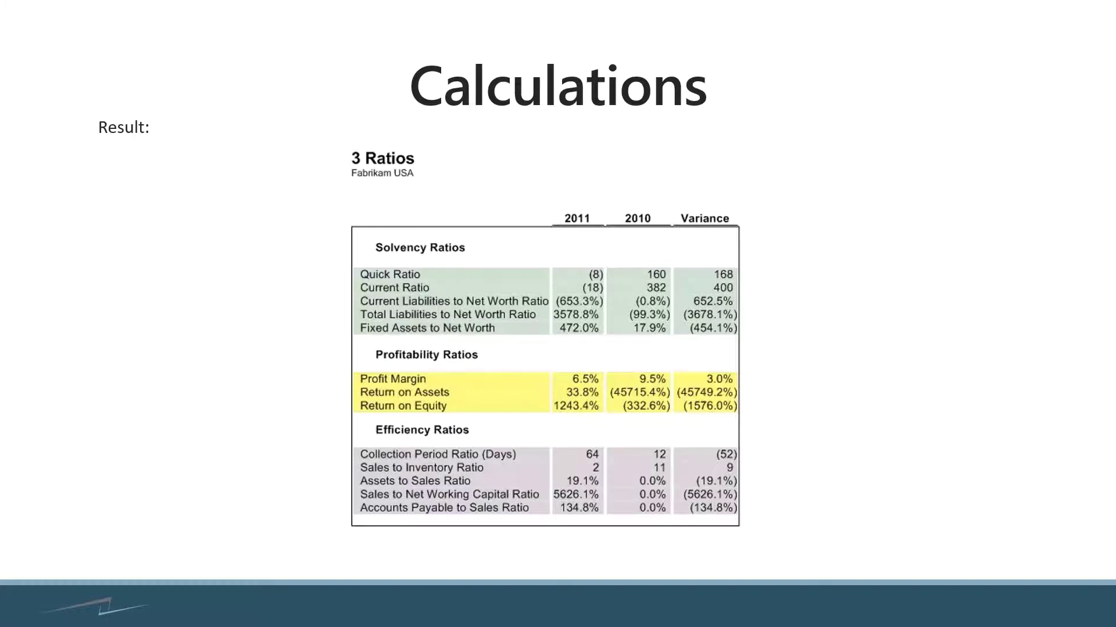
key(Right)
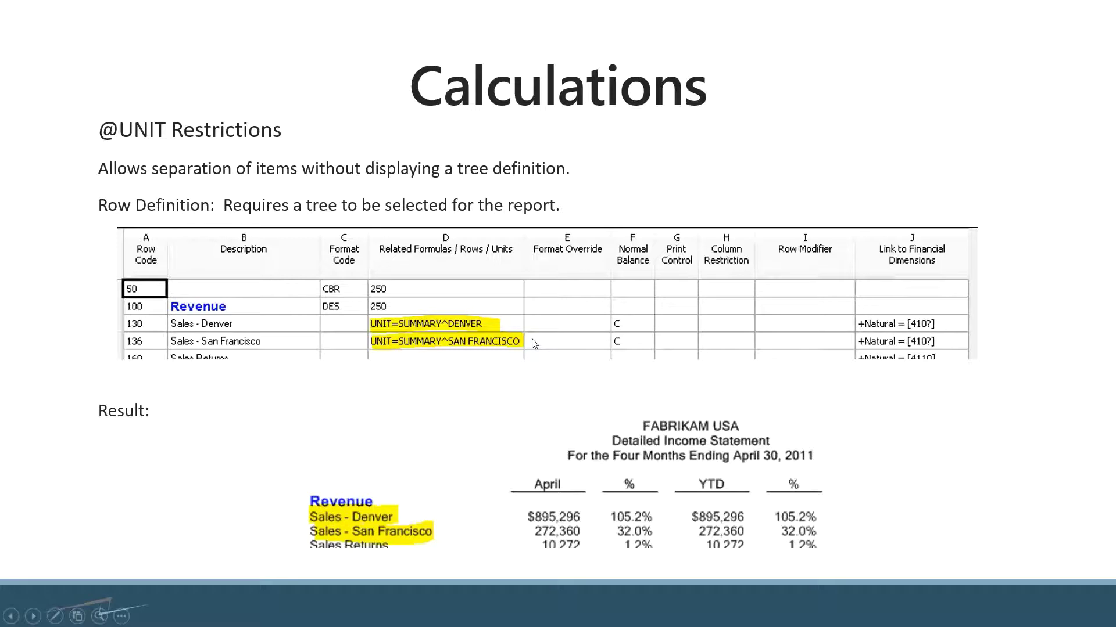
Step: Circle the two UNIT=SUMMARY formula cells in ink, erase the circle, and advance to IF THEN ELSE
key(ctrl+p)
mouse_move(495, 317)
mouse_down()
mouse_move(390, 350)
mouse_move(470, 304)
mouse_up()
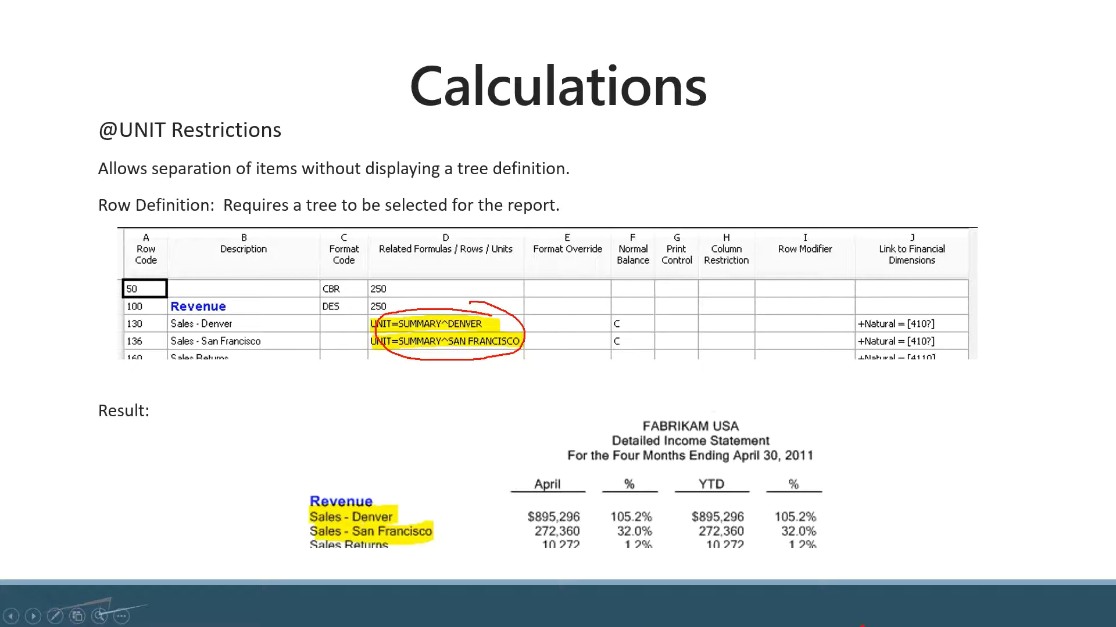
key(e)
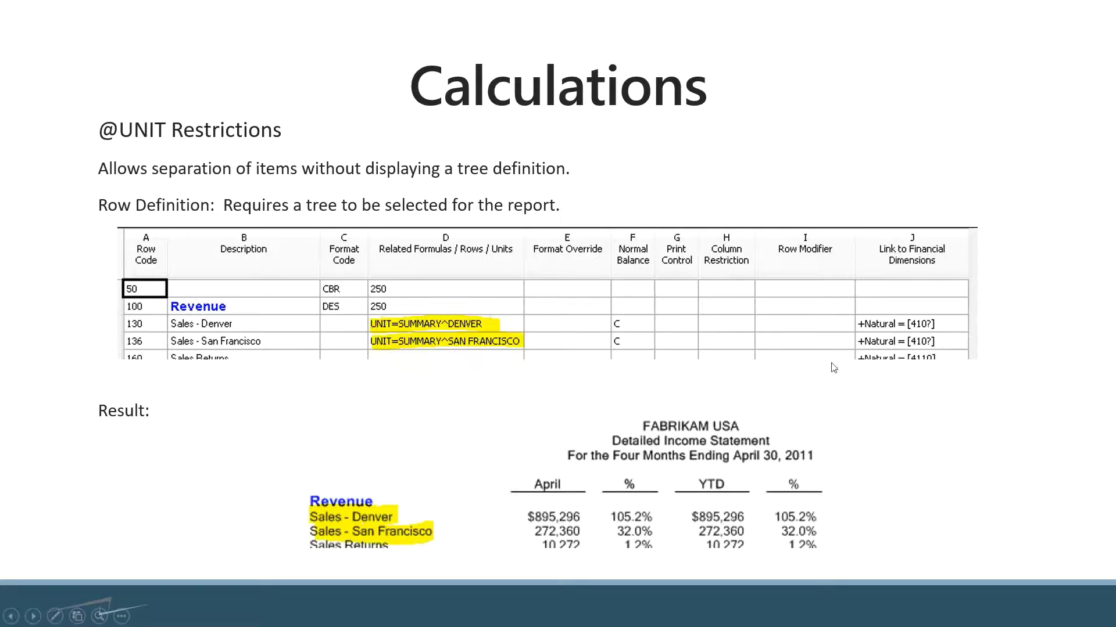
key(Right)
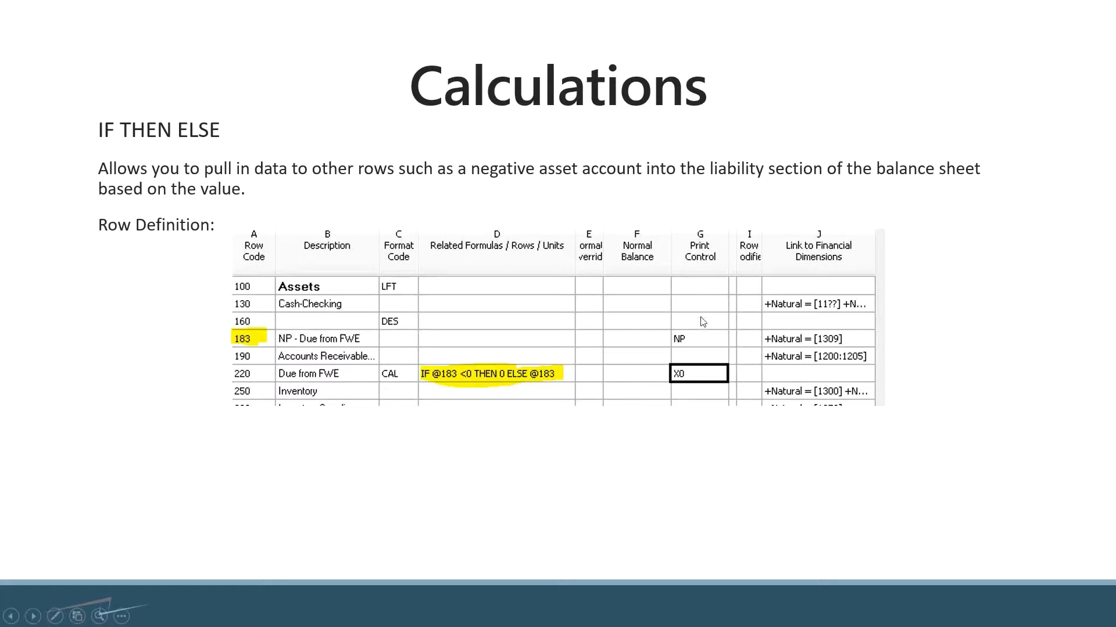
key(ctrl+p)
drag(698, 325, 702, 326)
drag(671, 356, 650, 353)
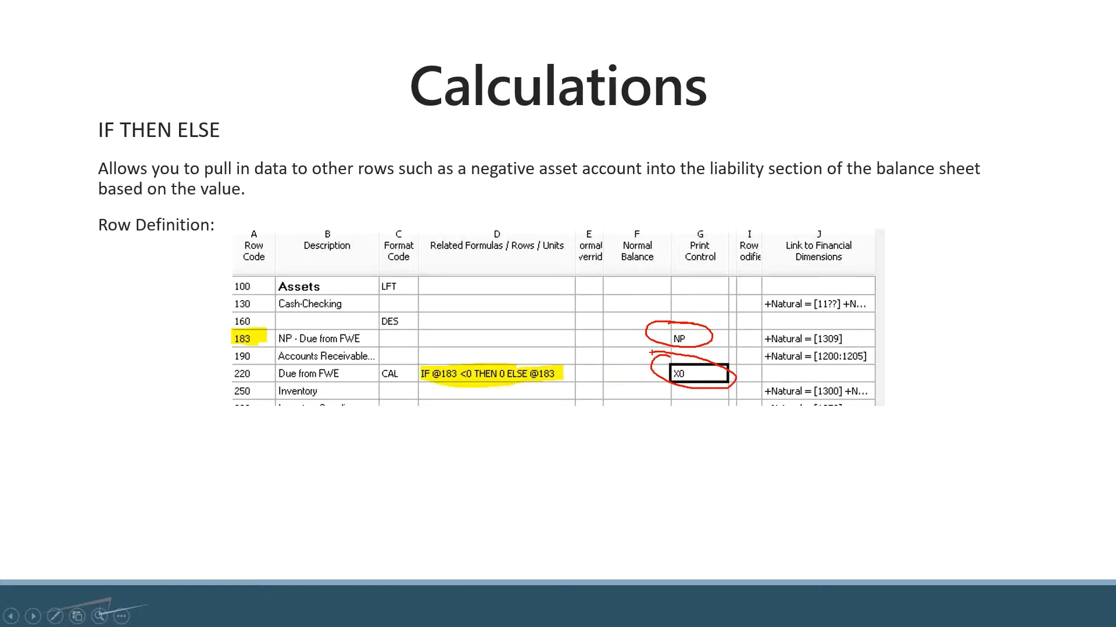
drag(468, 354, 439, 345)
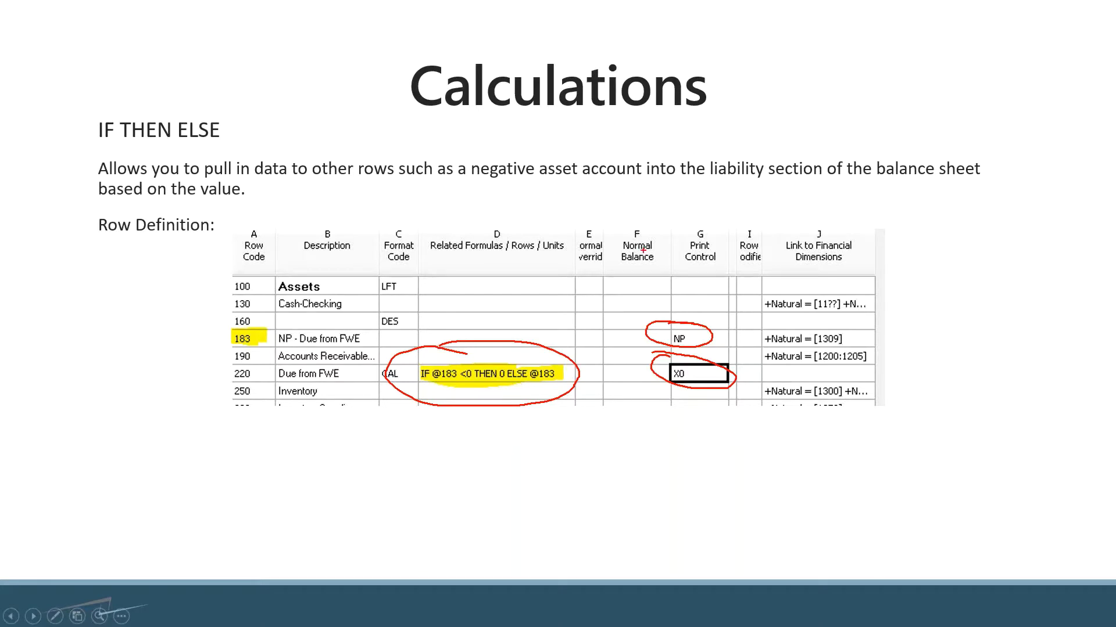
key(e)
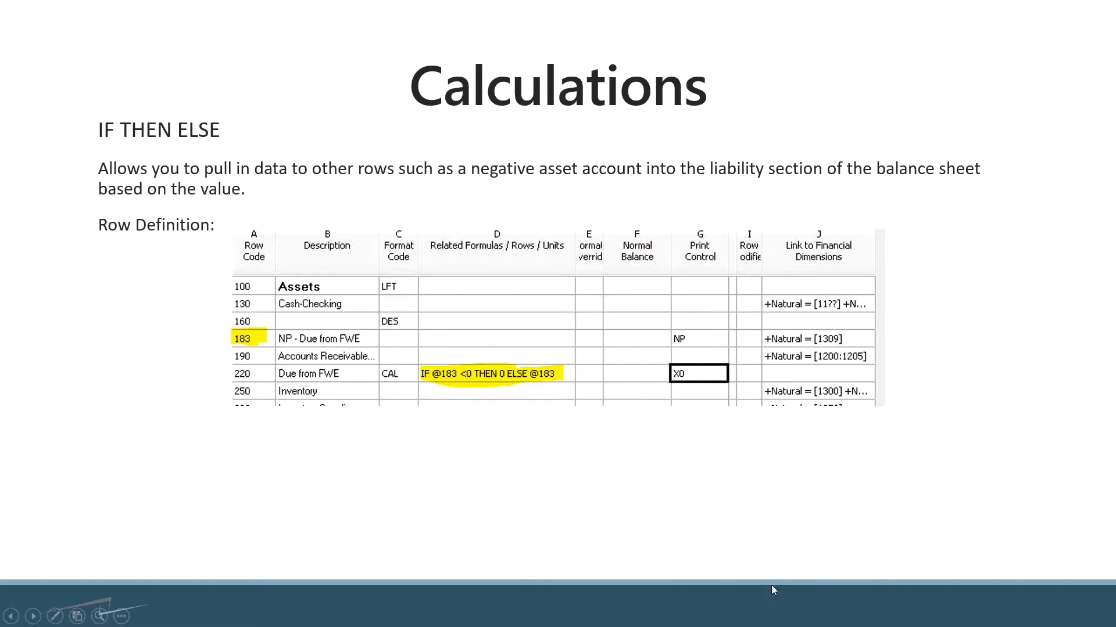
Step: Advance to Calculations on Hidden Columns and circle the B+C+D formula on the left grid
key(Right)
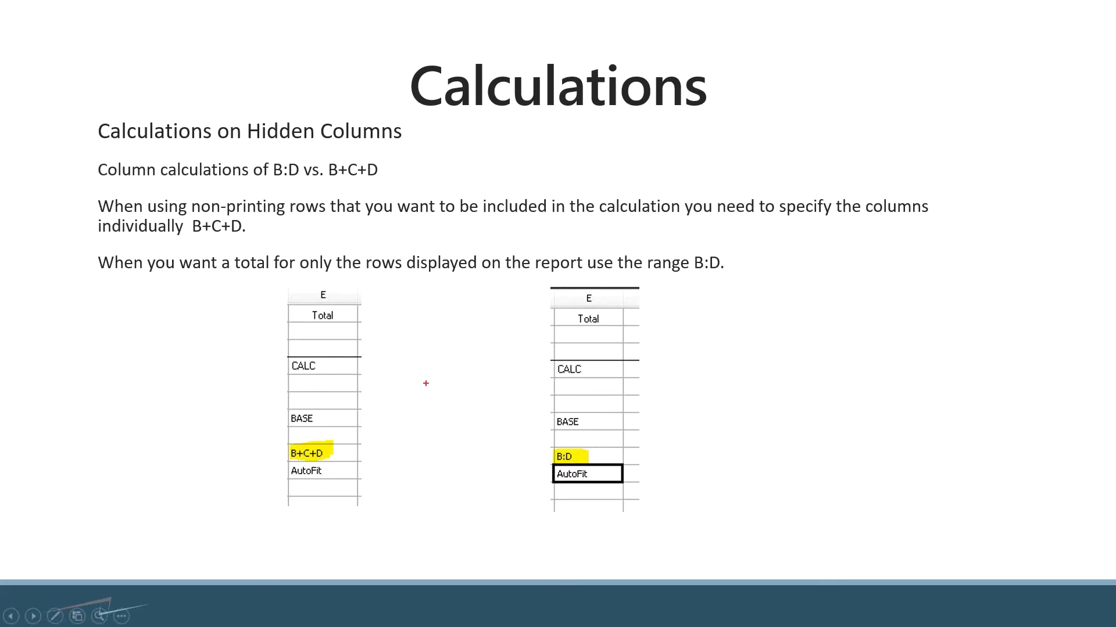
drag(426, 383, 304, 400)
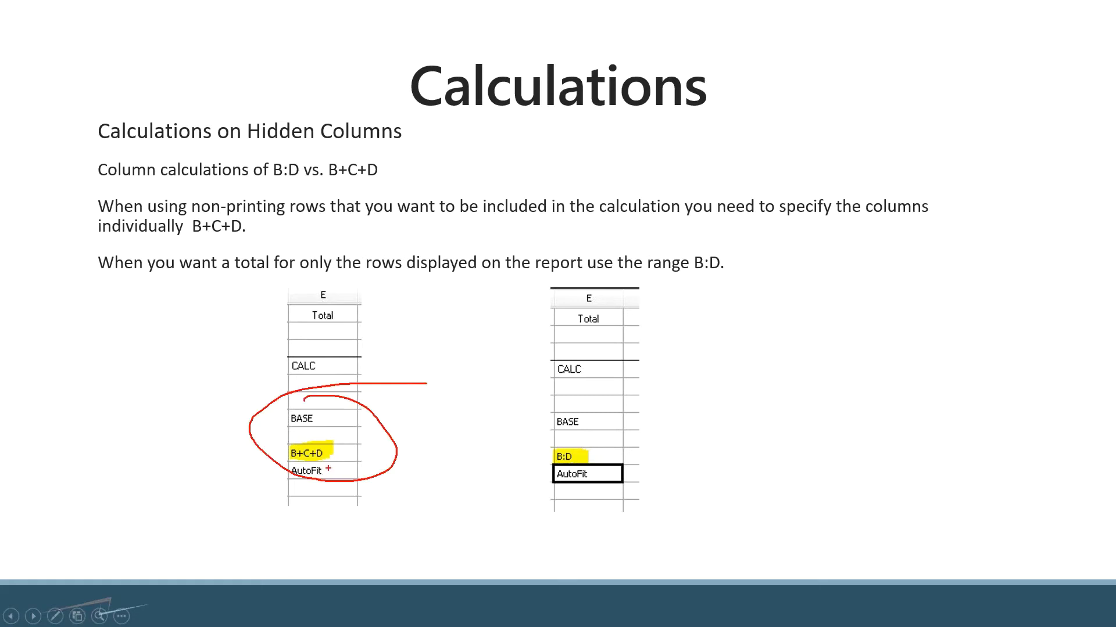